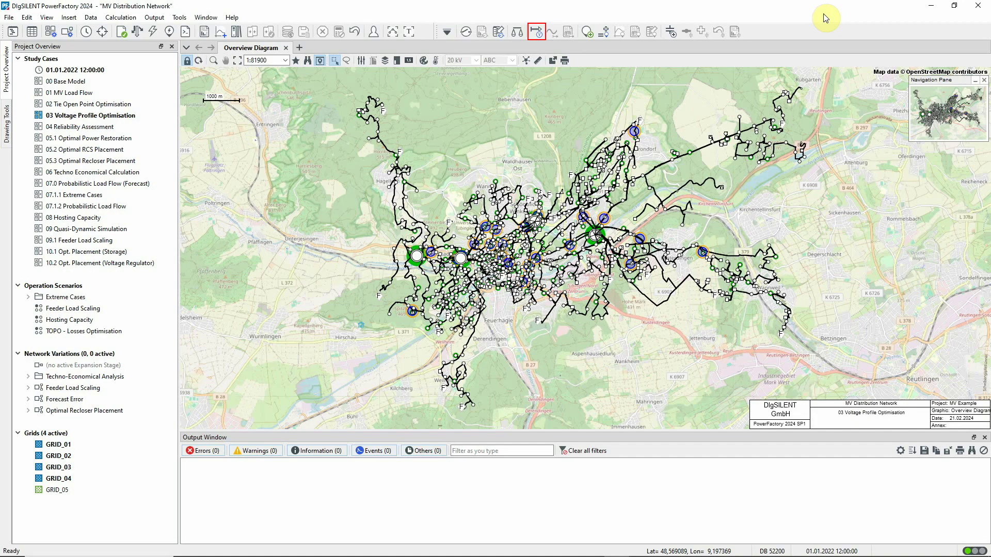
# Open the Voltage Profile Optimisation command for the 03 Voltage Profile Optimisation study case
pyautogui.click(530, 26)
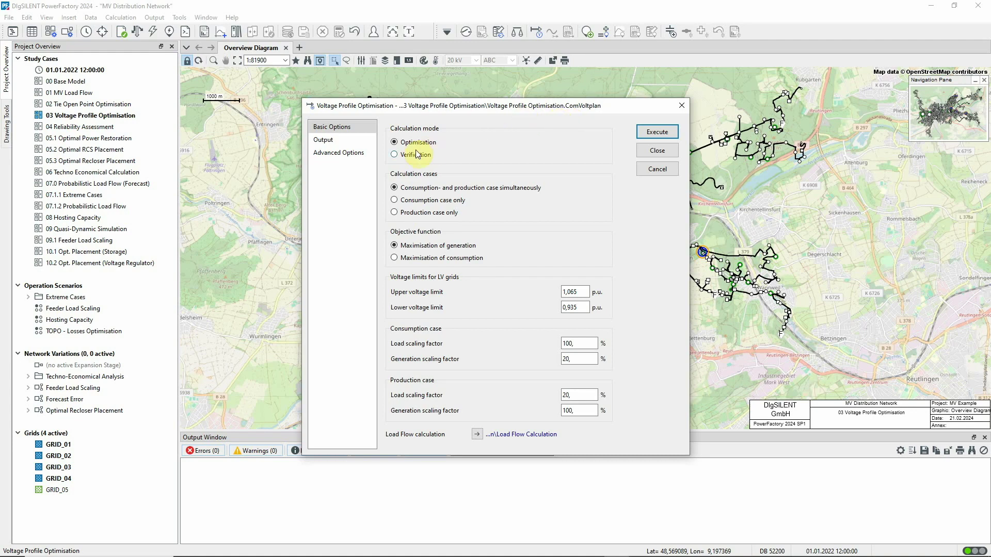
# Switch the Voltage Profile Optimisation calculation mode from Optimisation to Verification
pyautogui.click(402, 158)
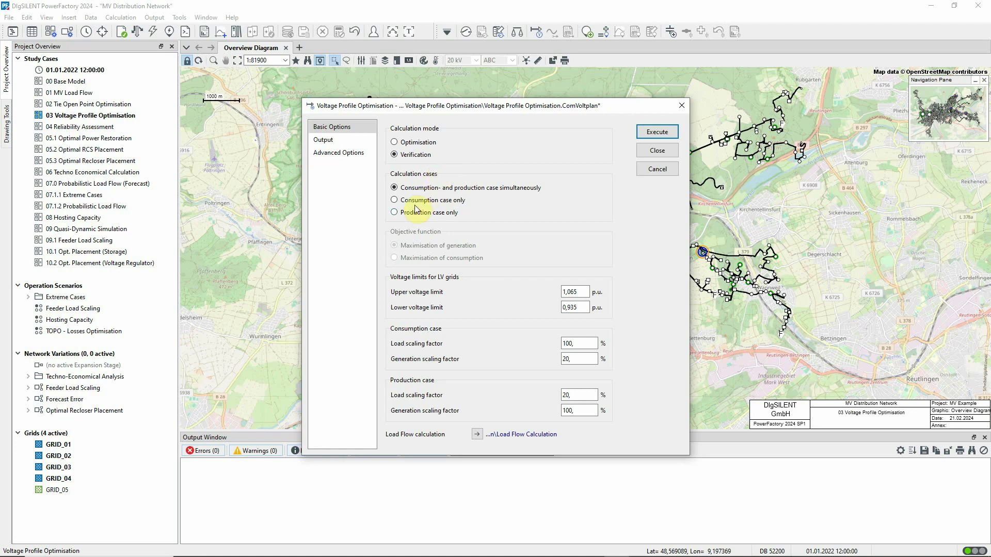
# Run the Verification for the production case only, after checking the Advanced Options tap limits
pyautogui.click(395, 212)
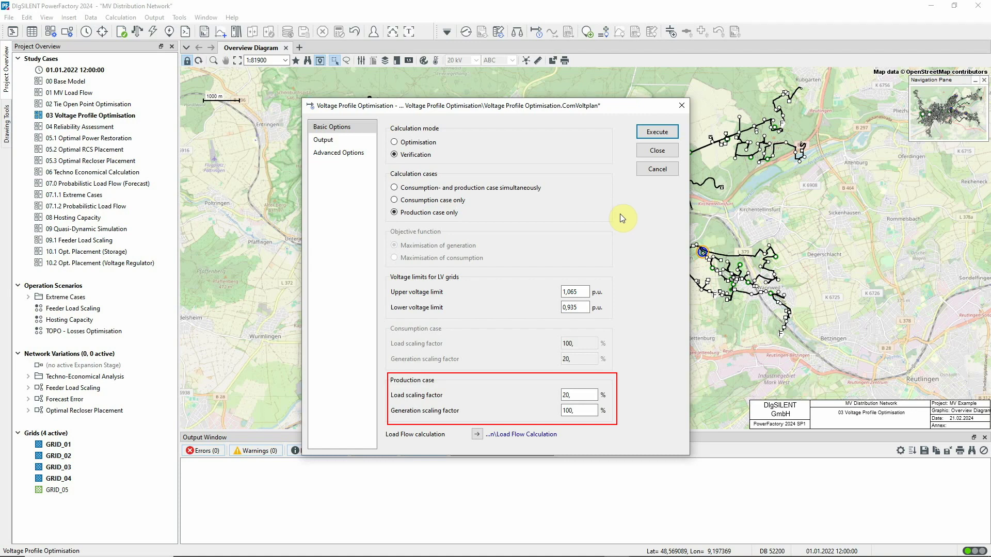
pyautogui.click(348, 153)
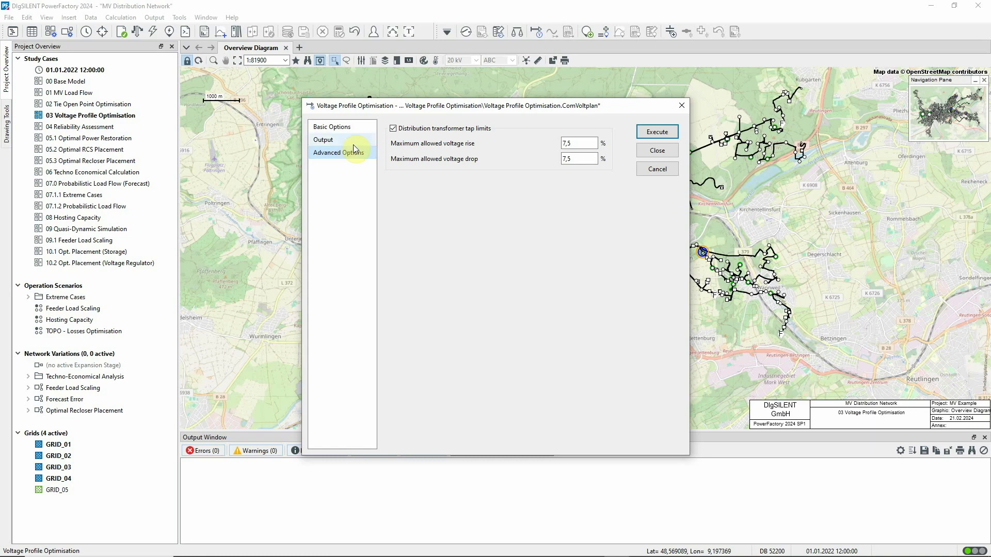
pyautogui.click(355, 127)
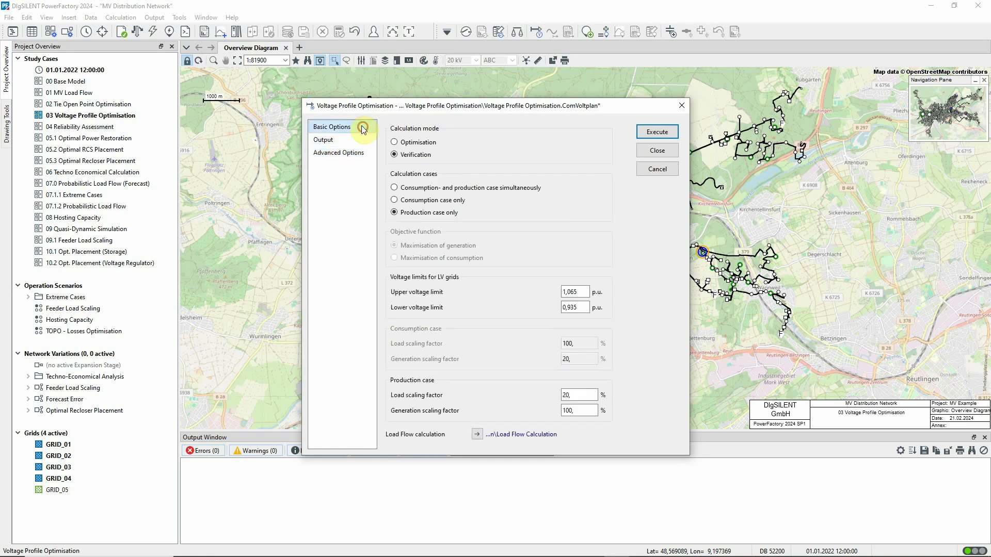
pyautogui.click(655, 132)
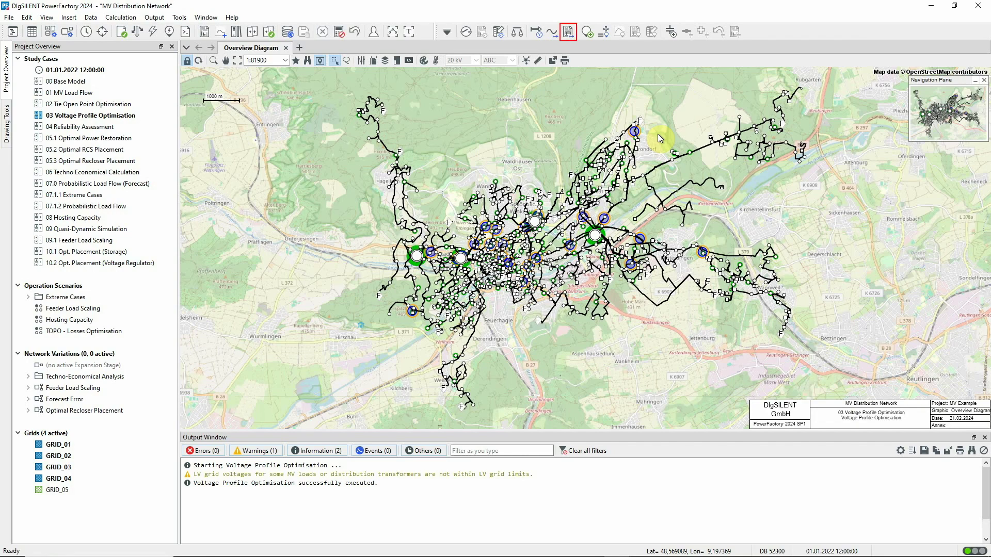
# Generate voltage-rise reports without drop violations and review the 130 MV loads with critical rise
pyautogui.click(568, 32)
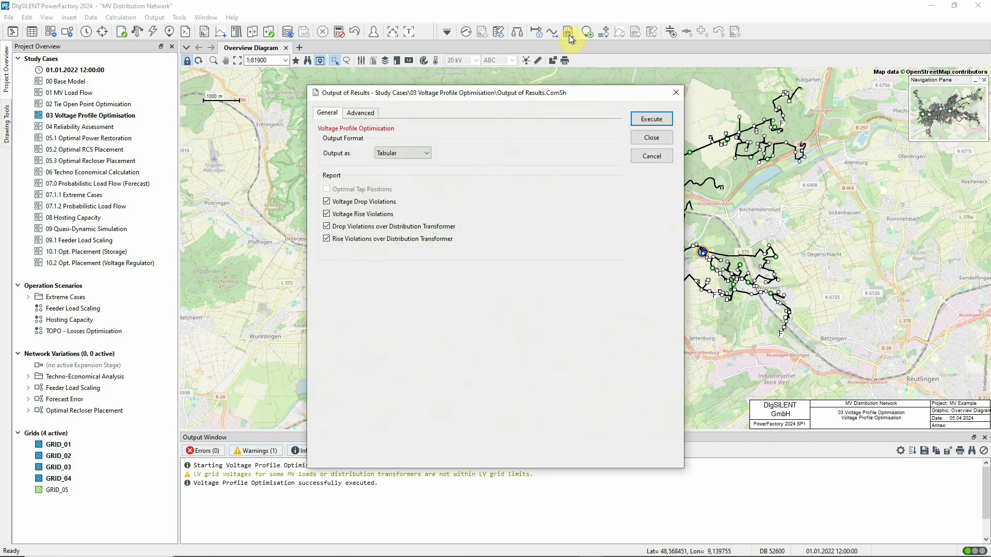
pyautogui.click(326, 202)
pyautogui.click(326, 226)
pyautogui.click(646, 120)
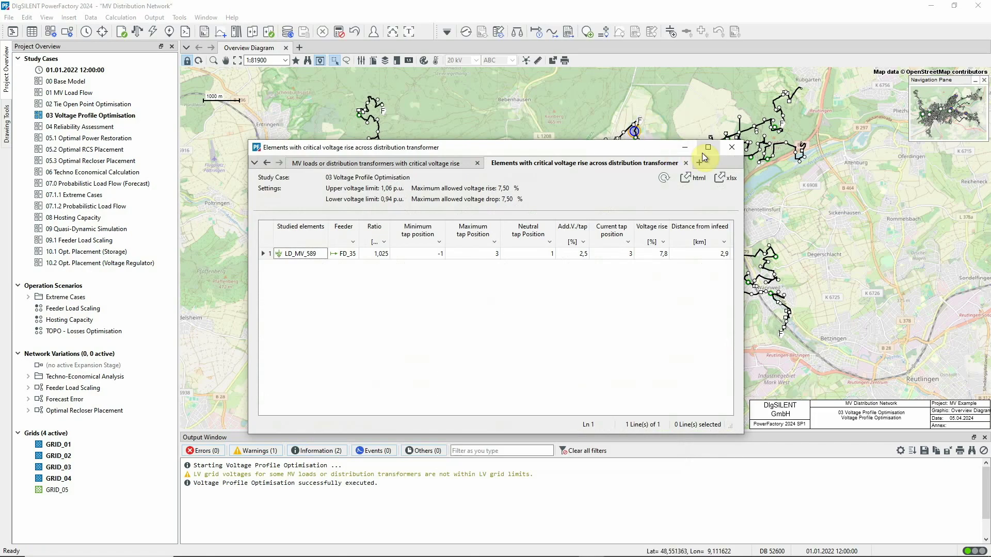
pyautogui.click(708, 147)
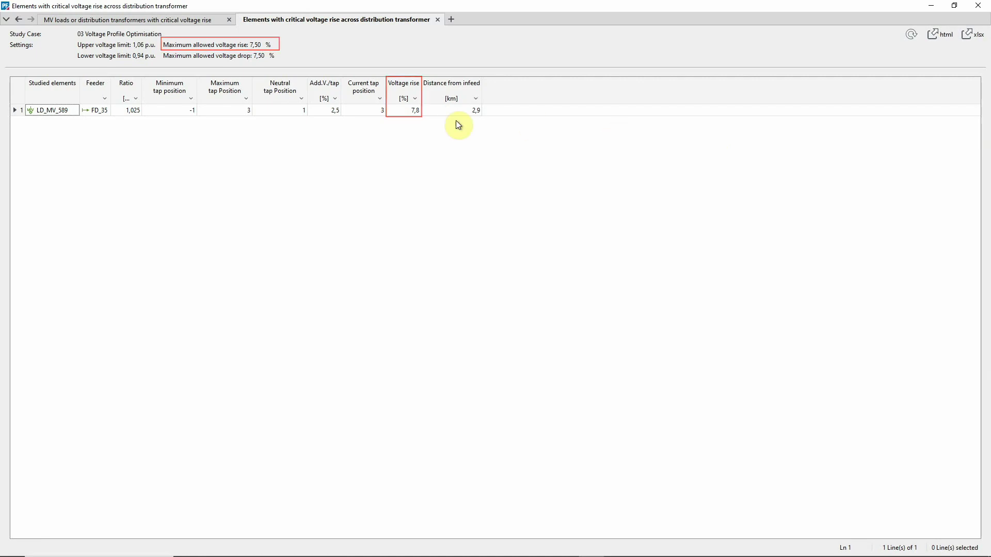
pyautogui.click(178, 22)
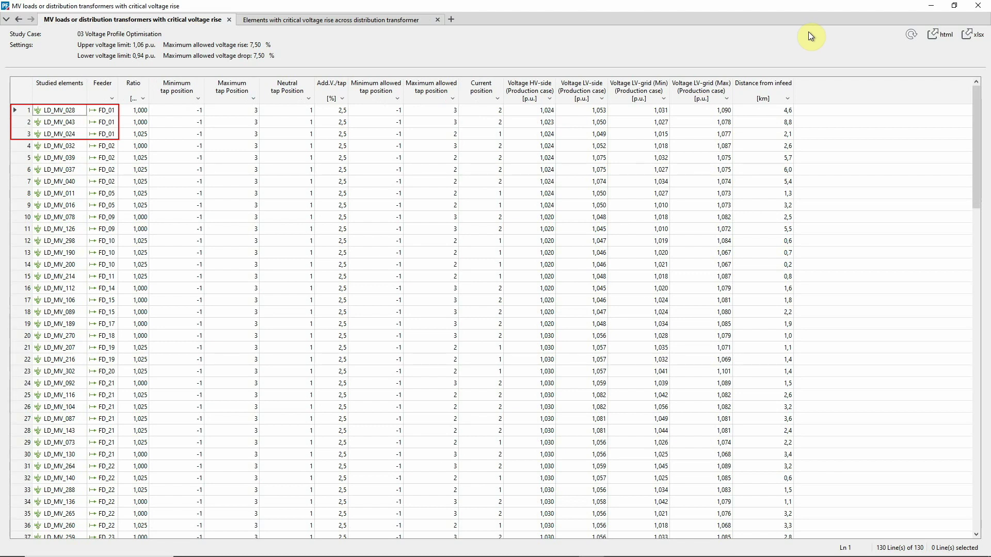
pyautogui.click(978, 5)
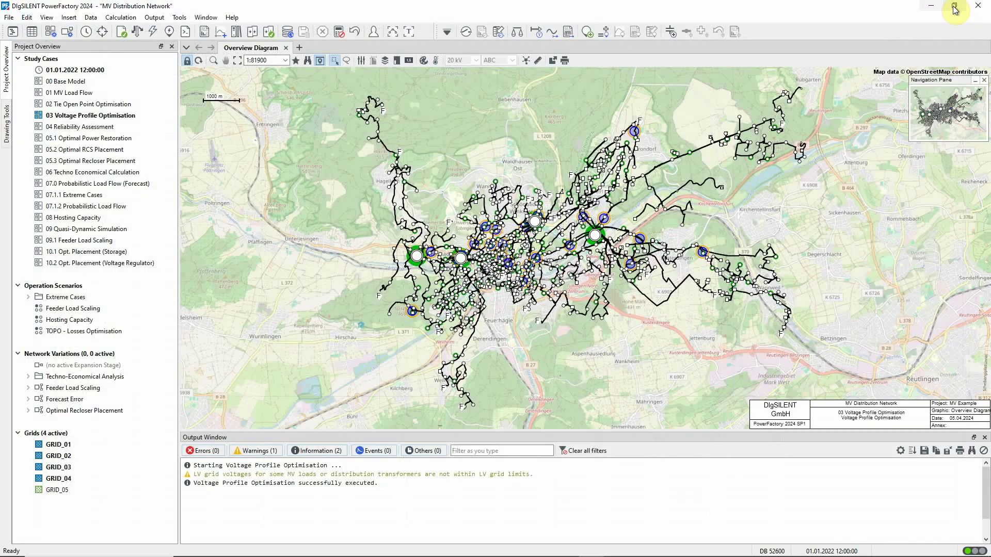
# Create a voltage profile plot for feeder FD_01 with y-scale from 0,92 to 1,12 p.u
pyautogui.click(553, 33)
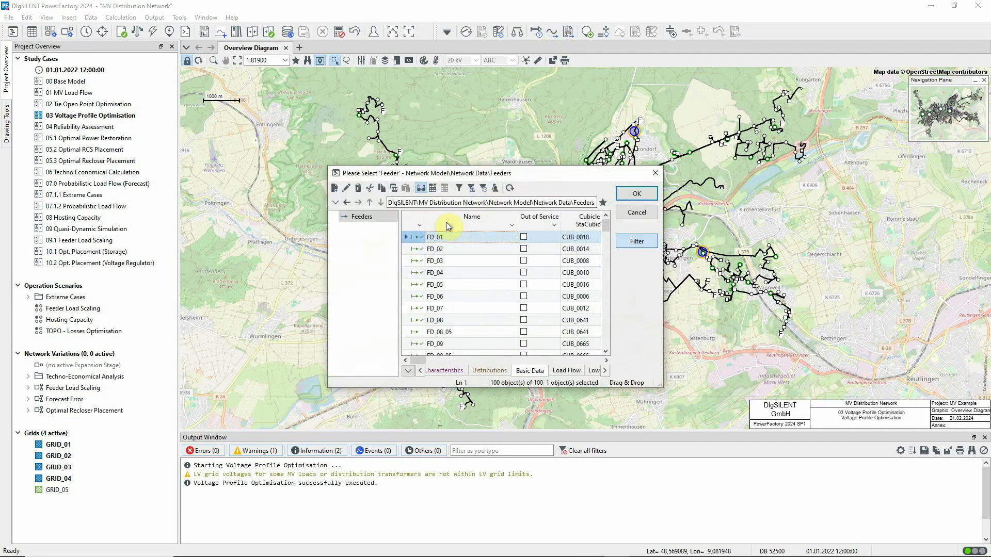
pyautogui.click(632, 194)
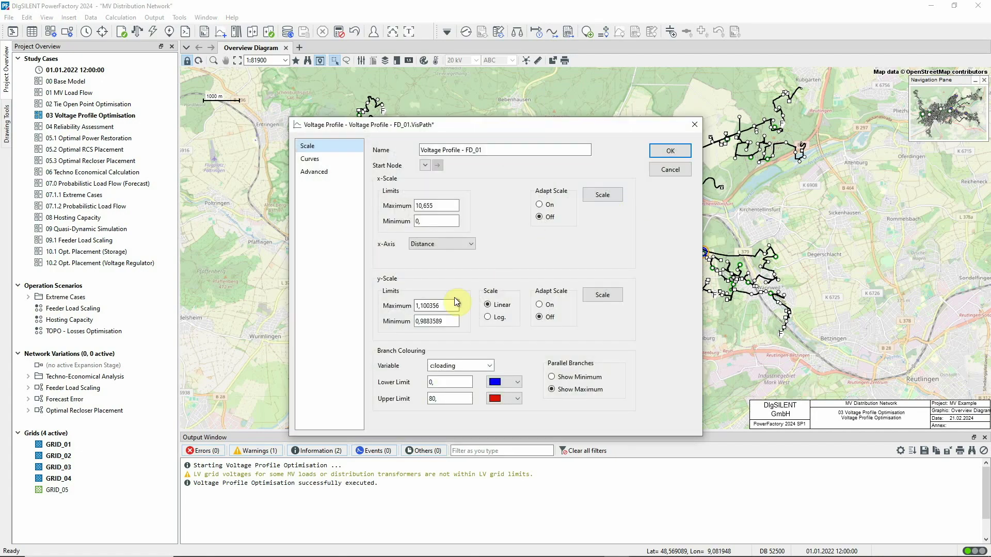
pyautogui.moveTo(440, 306); pyautogui.dragTo(424, 318)
pyautogui.write('292')
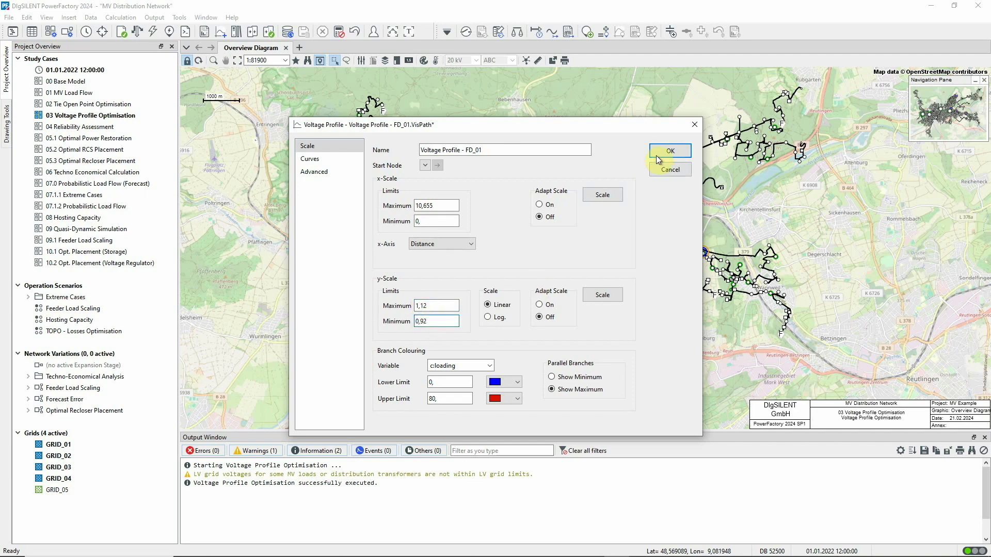
pyautogui.click(662, 151)
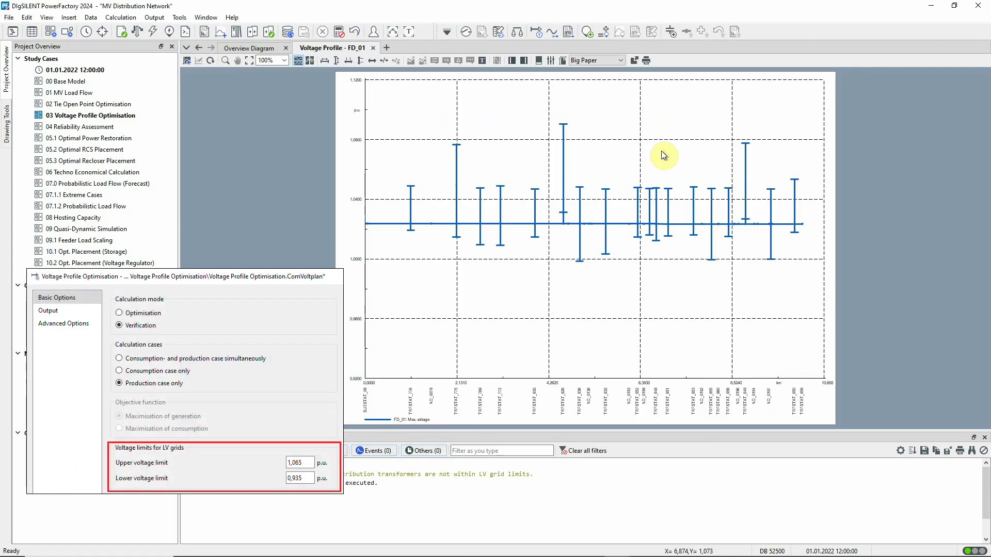
# Add a teal dashed constant y-line at 1,065 p.u. to the FD_01 profile
pyautogui.rightClick(663, 155)
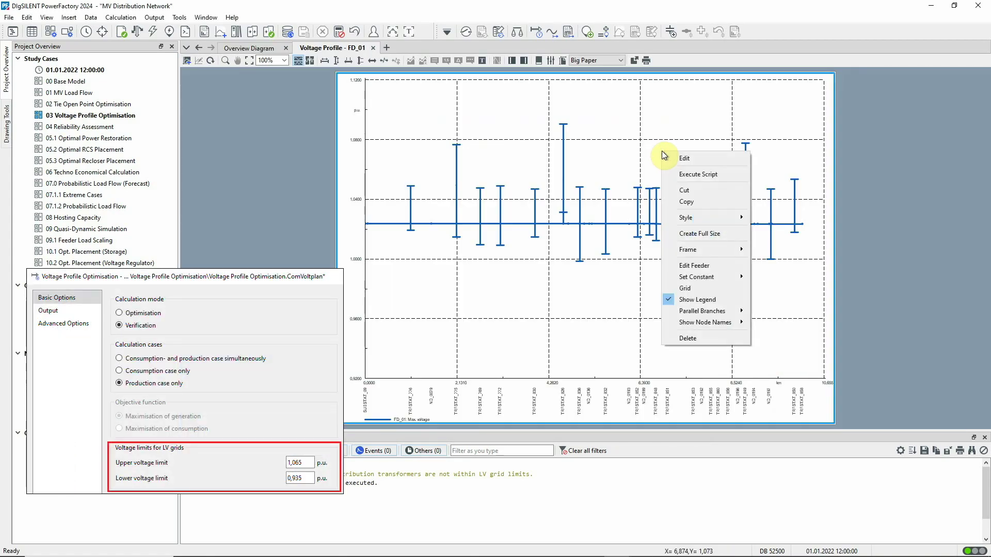
pyautogui.moveTo(736, 276)
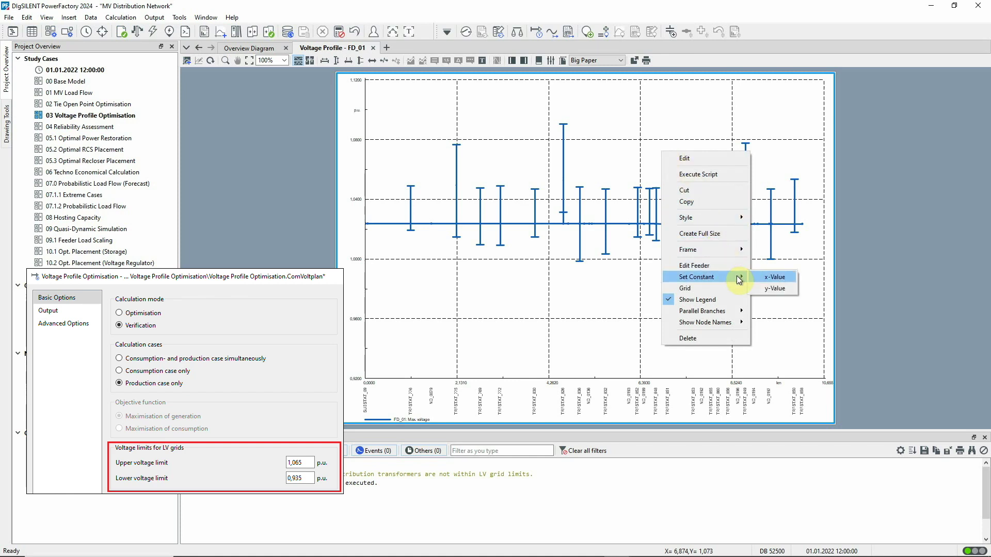
pyautogui.click(764, 293)
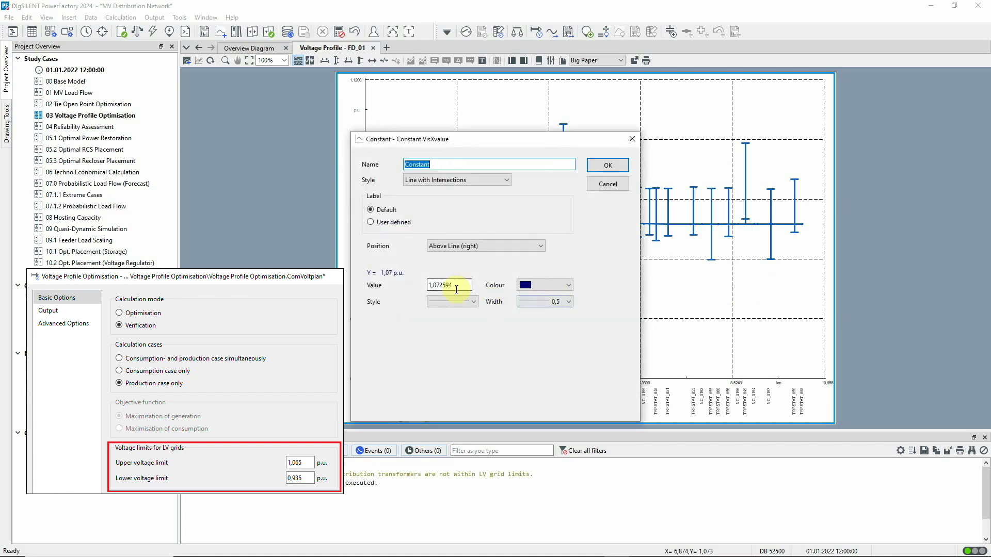
pyautogui.moveTo(452, 285); pyautogui.dragTo(437, 283)
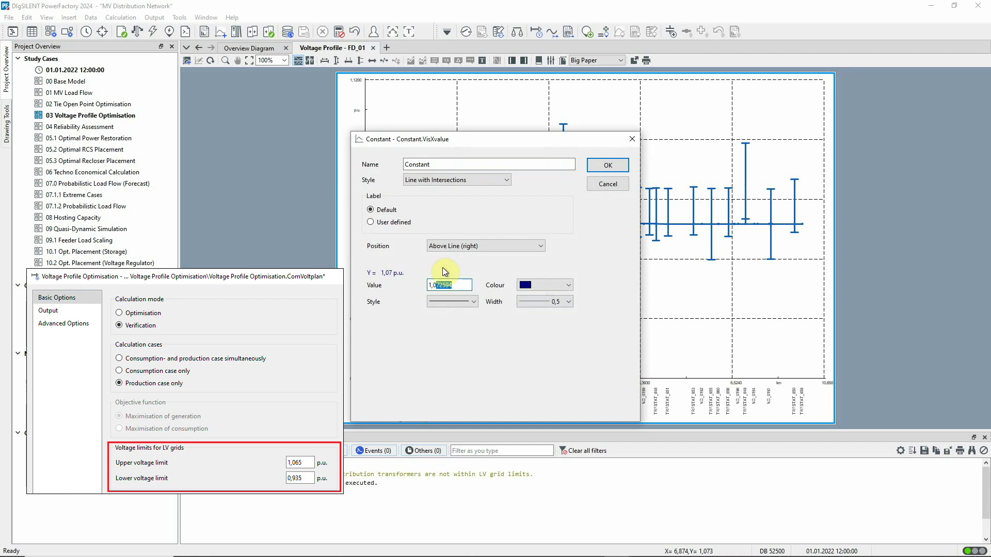
pyautogui.write('65')
pyautogui.click(567, 285)
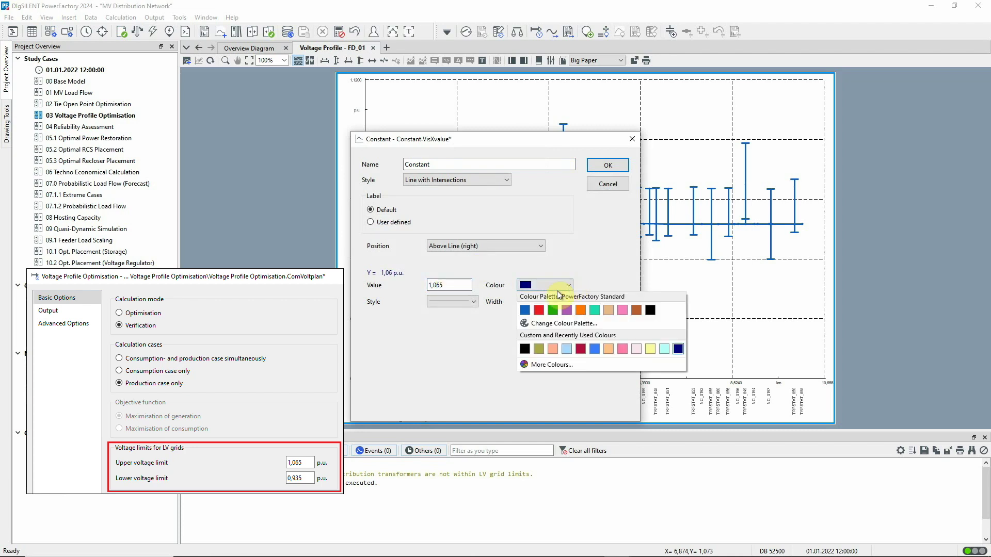
pyautogui.click(594, 310)
pyautogui.click(452, 302)
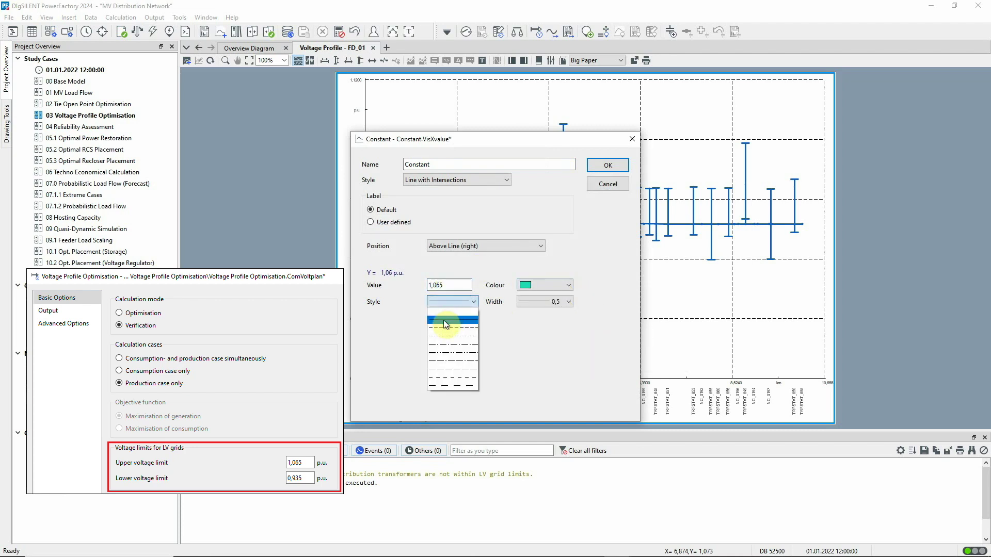
pyautogui.click(443, 329)
pyautogui.click(608, 166)
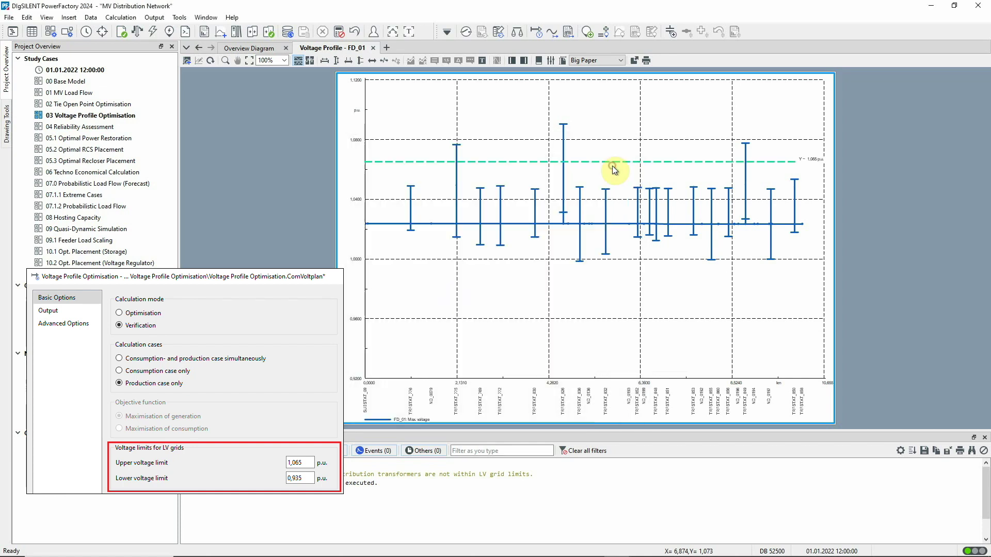
# Add a red short-dashed constant y-line at 0,935 p.u. to the profile
pyautogui.rightClick(684, 289)
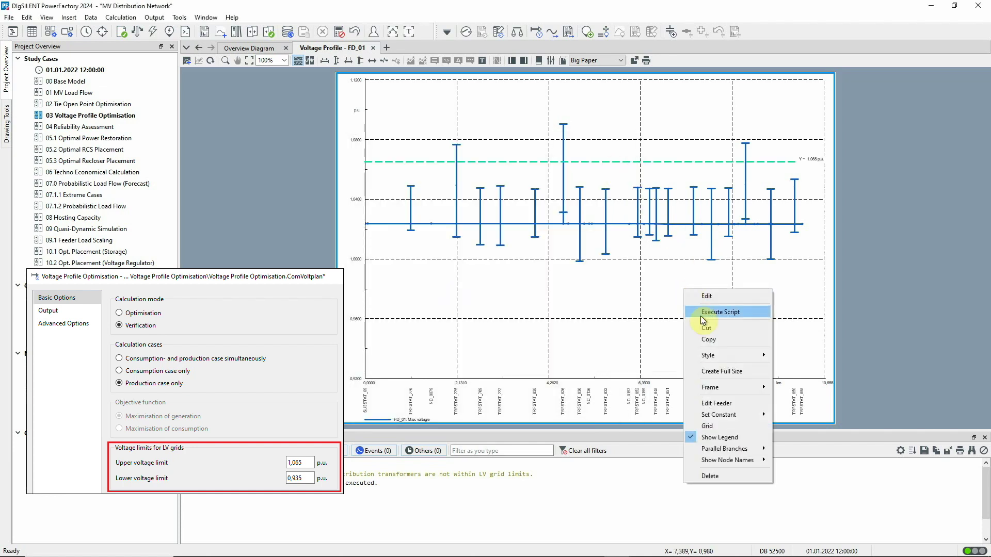
pyautogui.moveTo(759, 415)
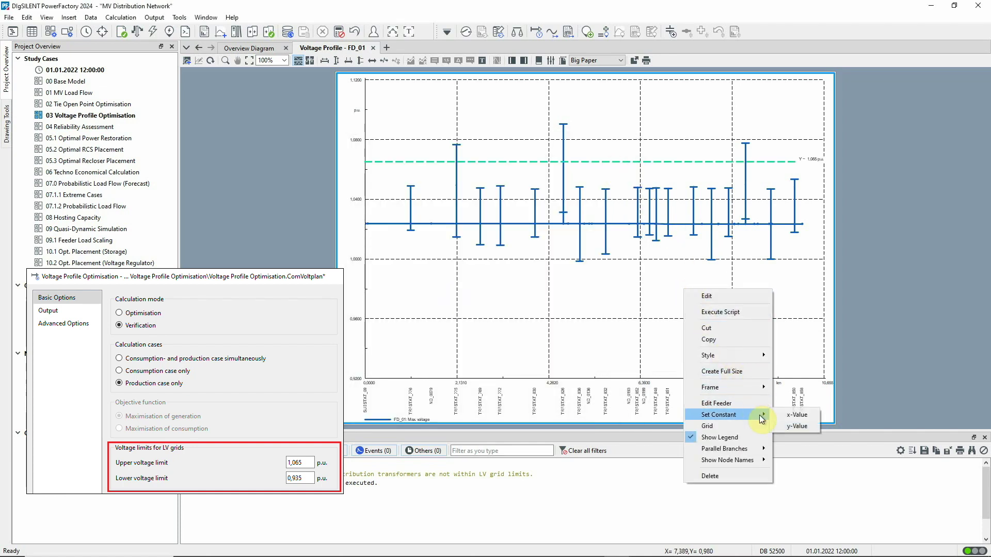
pyautogui.click(799, 426)
pyautogui.moveTo(467, 285); pyautogui.dragTo(434, 285)
pyautogui.write('935')
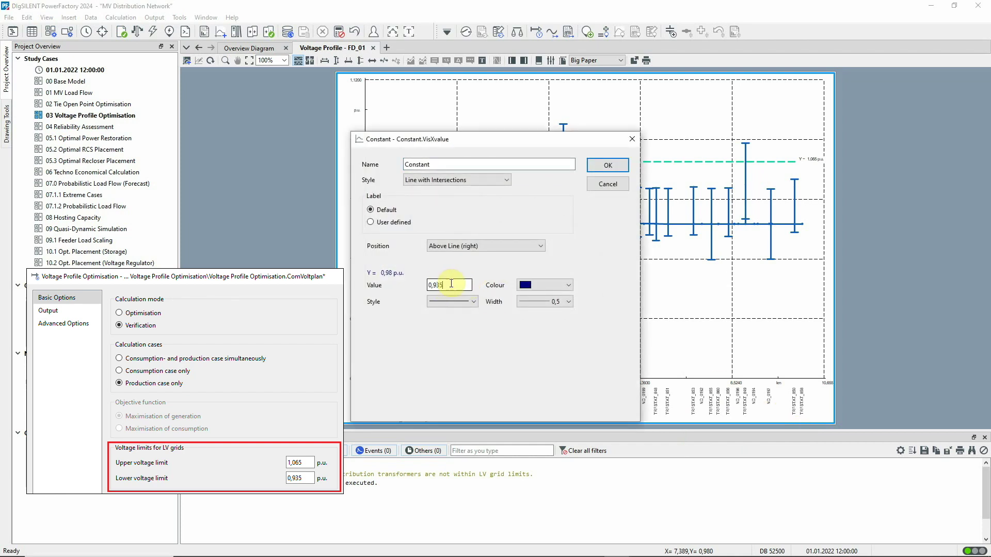
pyautogui.click(533, 286)
pyautogui.click(538, 310)
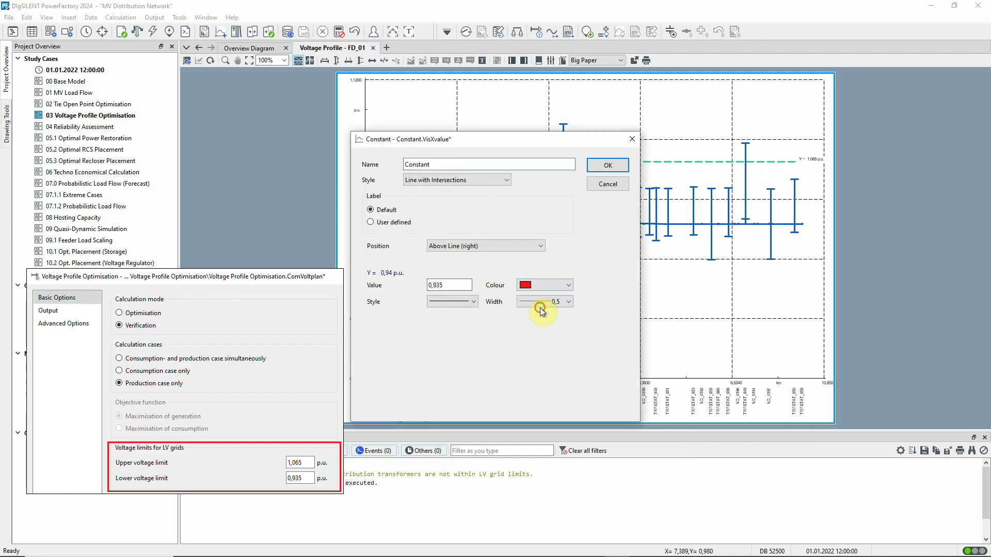
pyautogui.click(464, 303)
pyautogui.click(453, 328)
pyautogui.click(607, 167)
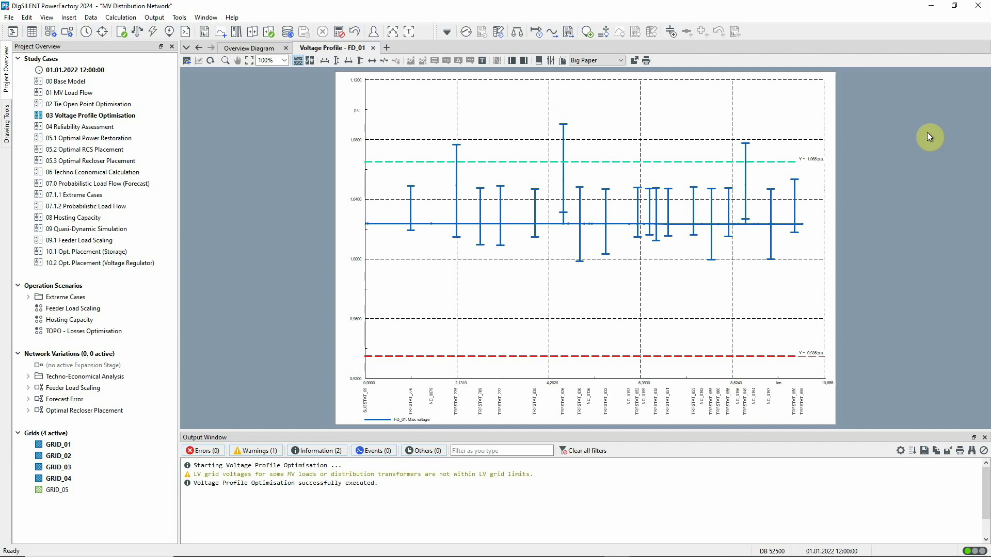
# Rerun the calculation in Optimisation mode for the production case with generation maximised
pyautogui.click(537, 32)
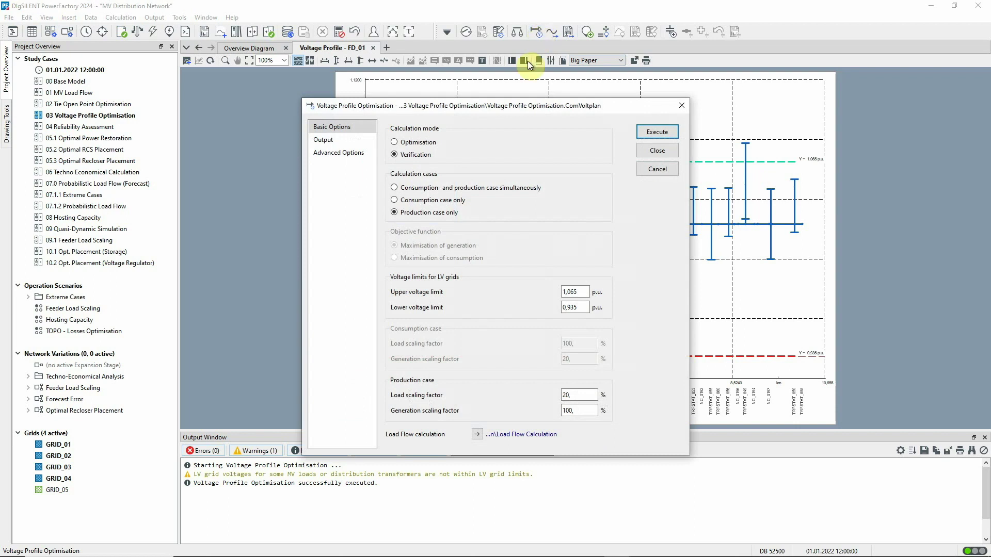
pyautogui.click(416, 145)
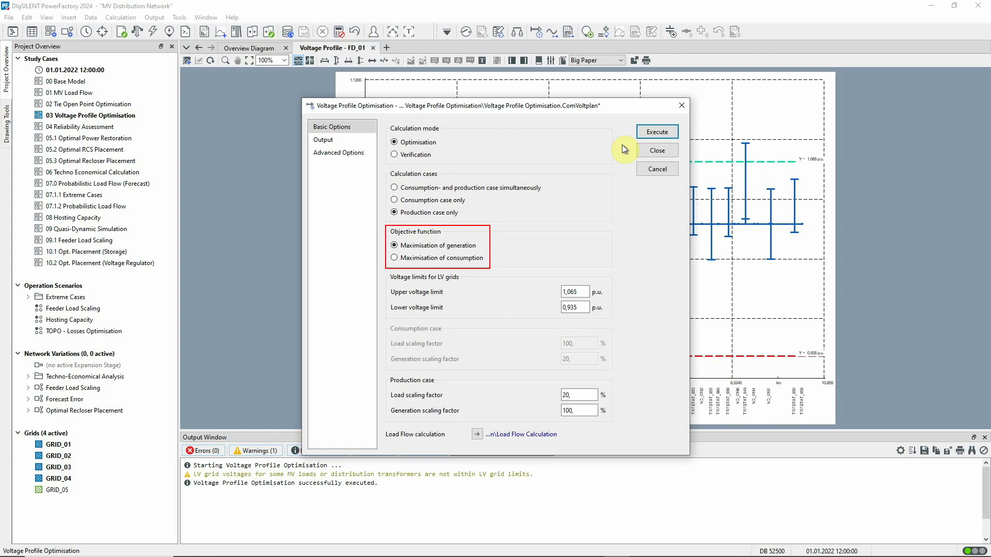
pyautogui.click(652, 133)
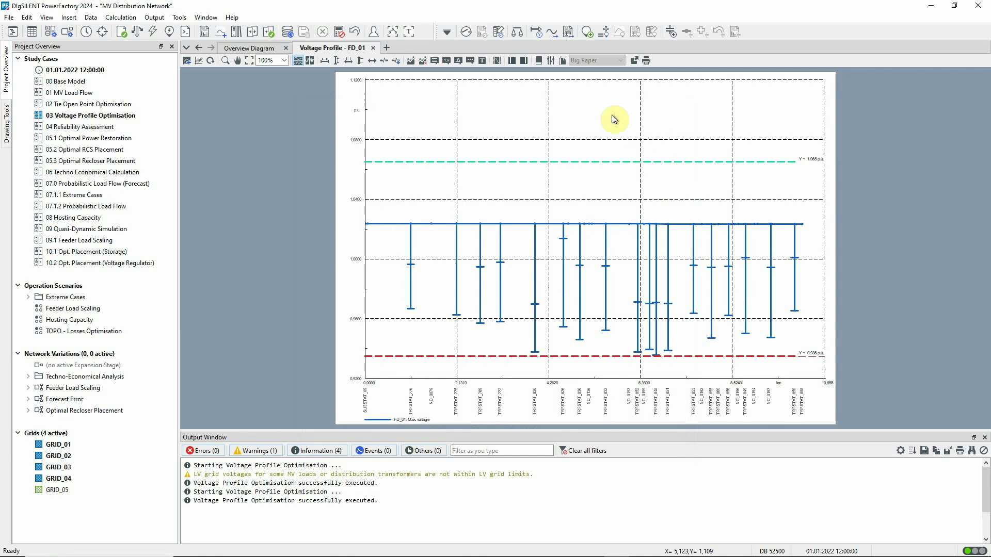
# Generate the result reports with both drop-violation reports excluded
pyautogui.click(570, 34)
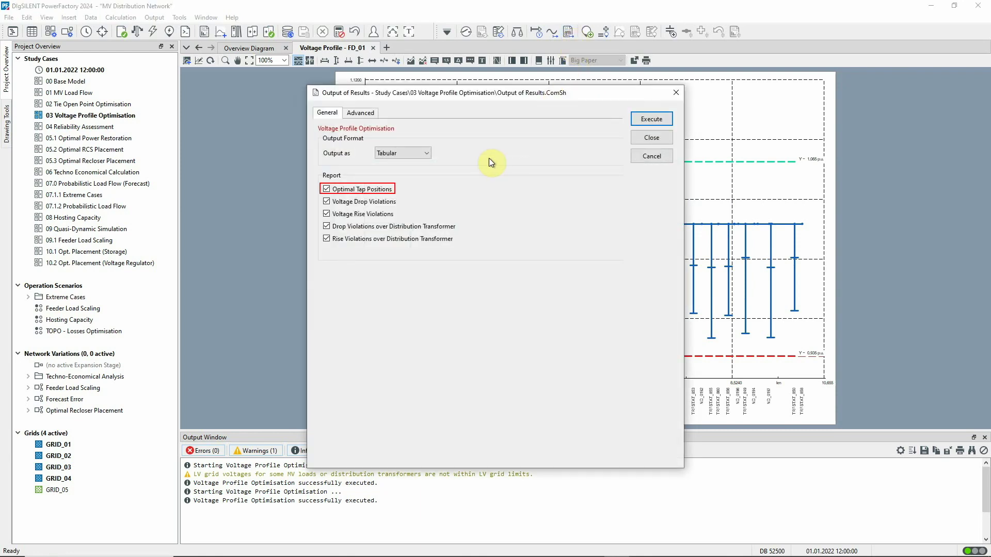
pyautogui.click(391, 202)
pyautogui.click(327, 227)
pyautogui.click(648, 120)
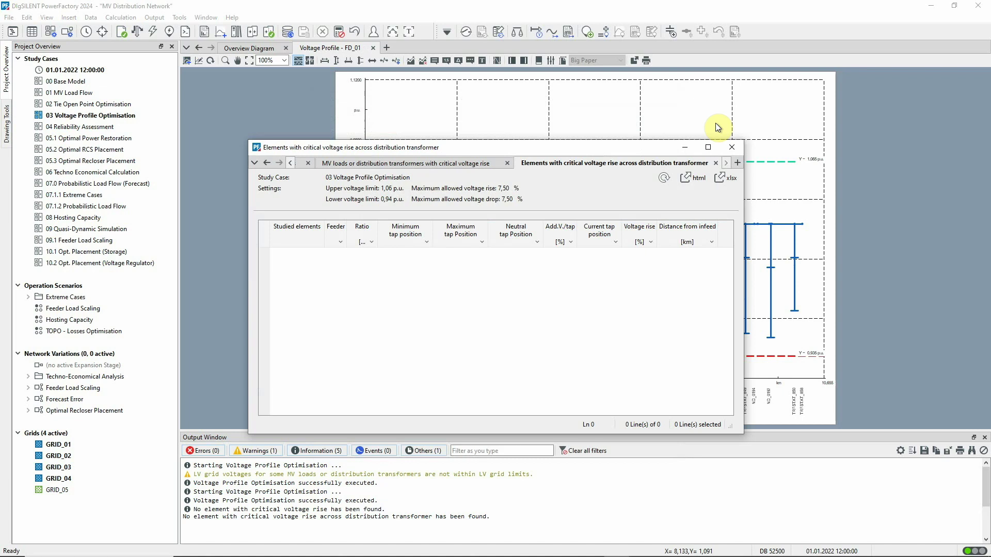
# Review the MV loads rise table and the 684 optimal transformer tap positions, then close the report
pyautogui.click(438, 163)
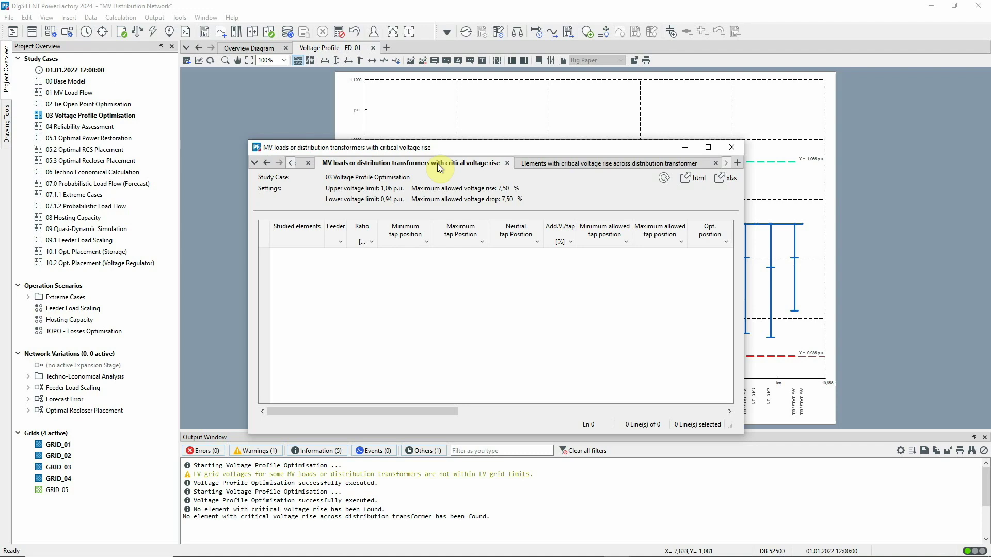
pyautogui.click(256, 164)
pyautogui.click(276, 254)
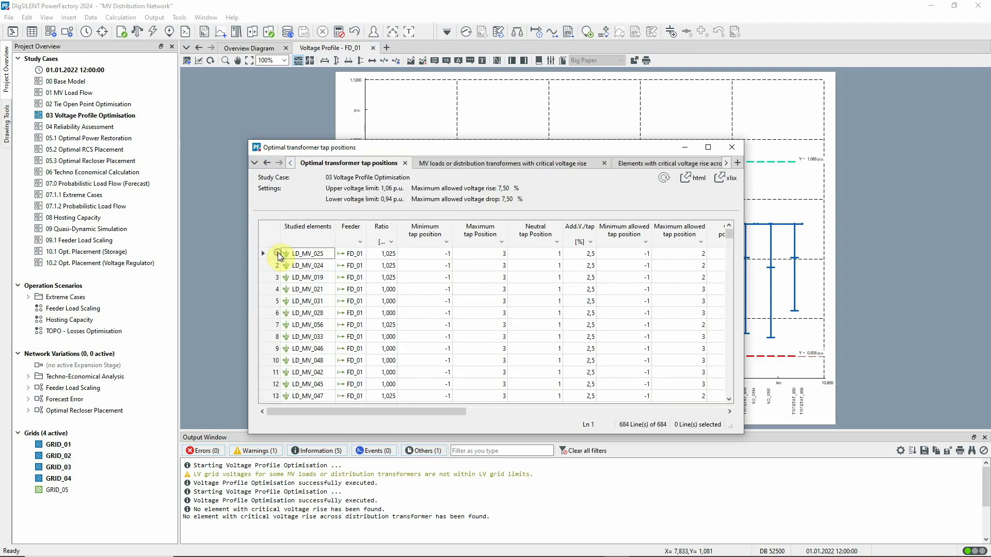
pyautogui.hscroll(2, 461, 413)
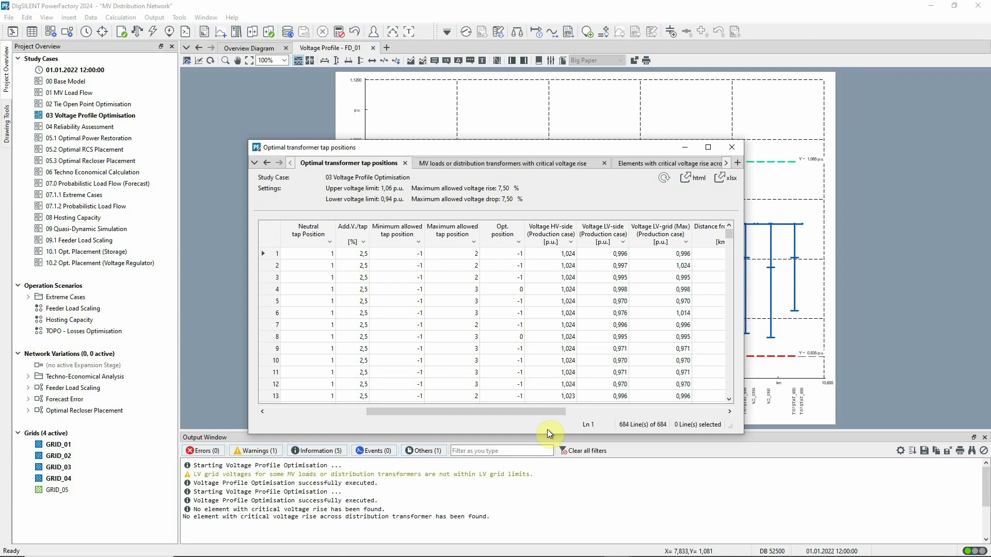
pyautogui.click(733, 148)
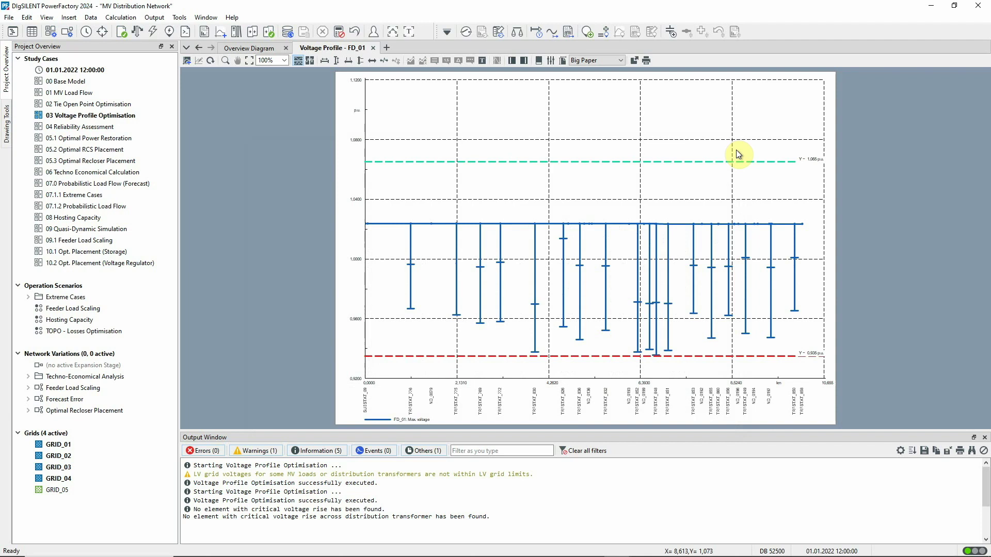
# Create a new operation scenario named 'Optimised Taps'
pyautogui.click(75, 20)
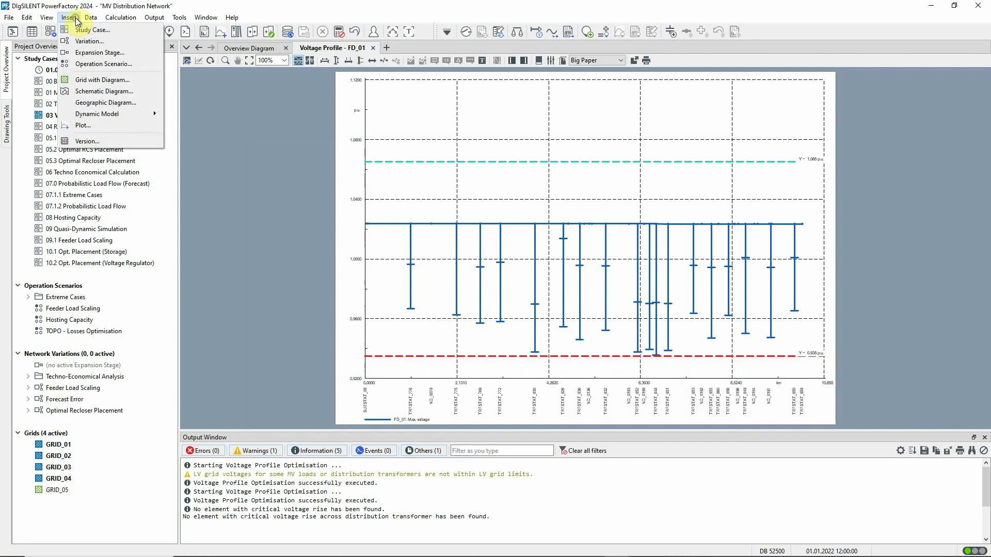
pyautogui.click(98, 64)
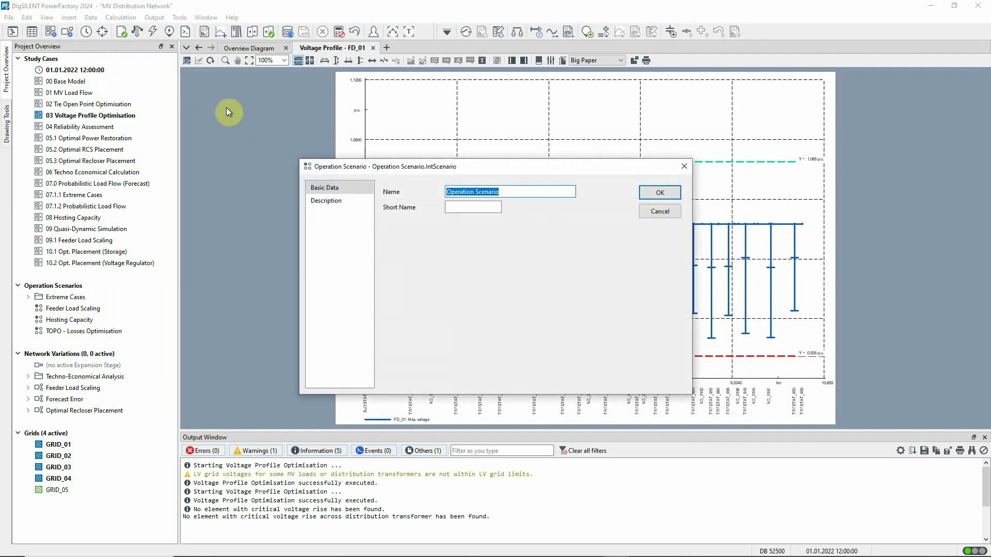
pyautogui.write('Optim')
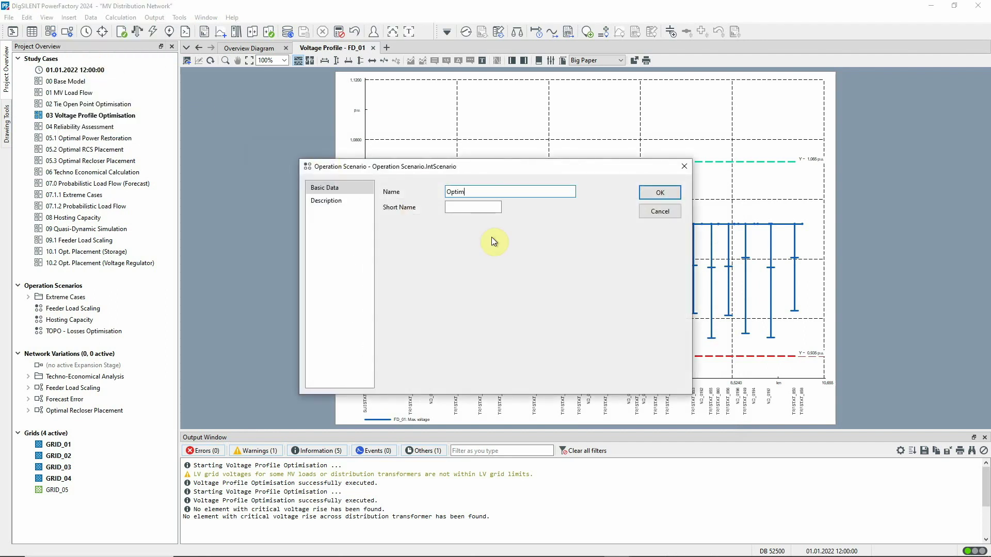
pyautogui.write('ised Taps')
pyautogui.click(671, 195)
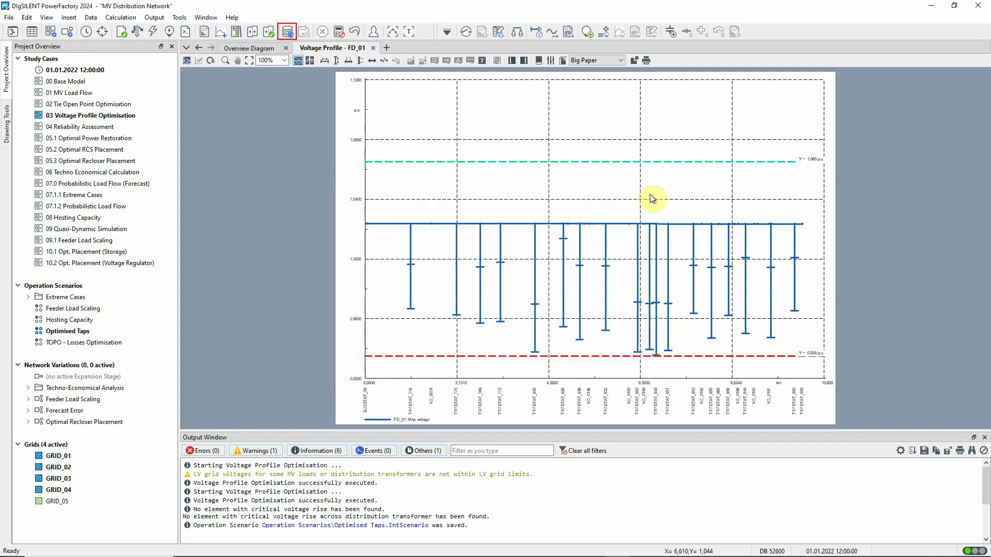
pyautogui.click(287, 31)
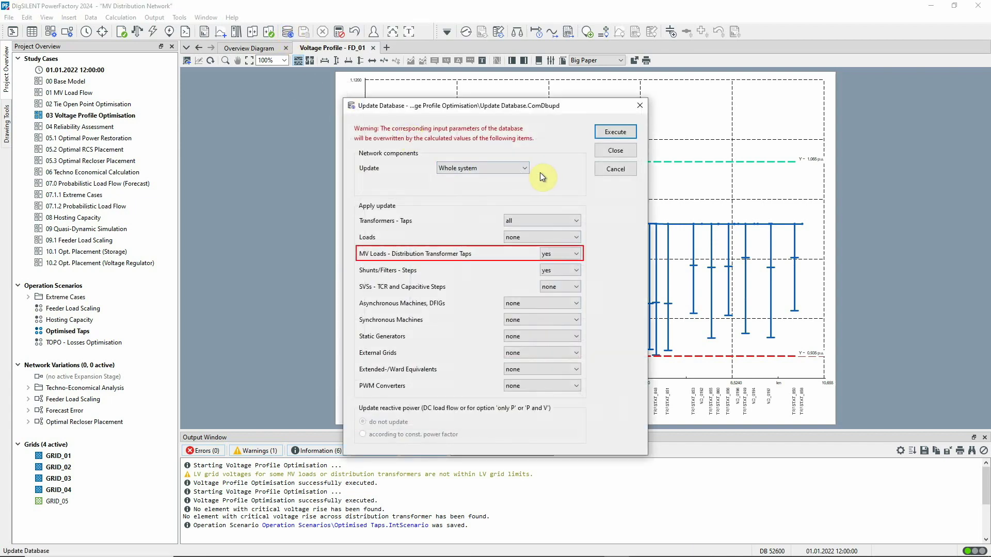
# Write the optimised transformer taps into the database and save the Optimised Taps scenario
pyautogui.click(615, 132)
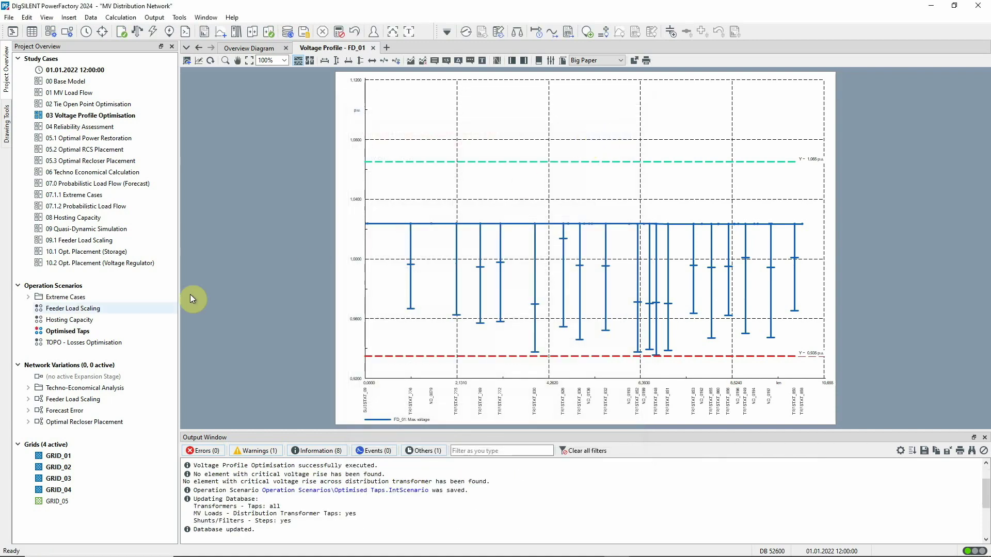
pyautogui.rightClick(70, 332)
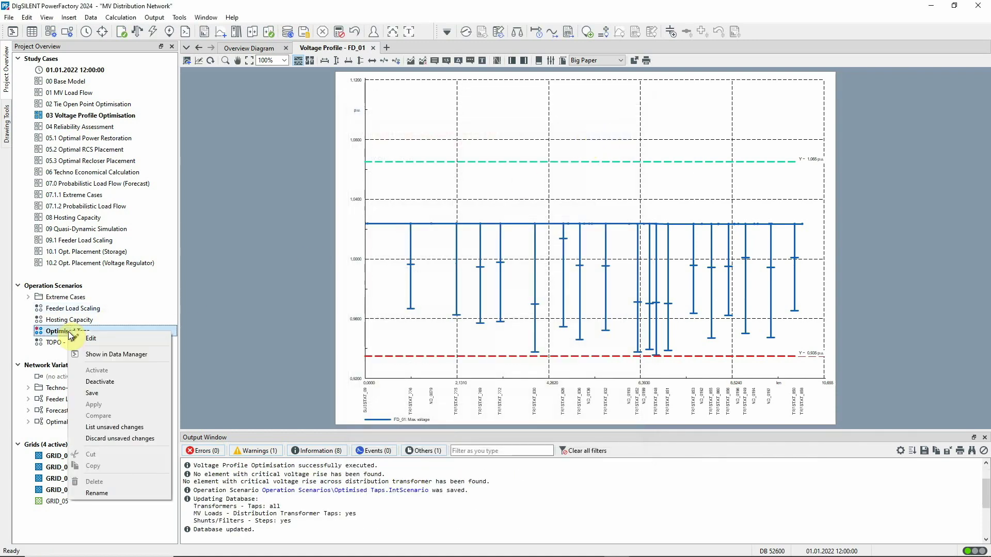
pyautogui.click(90, 394)
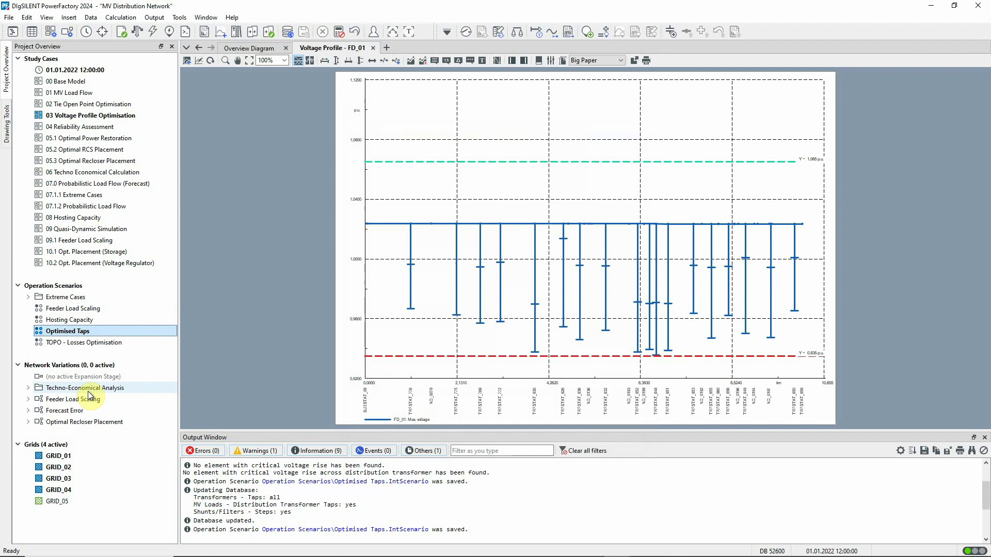
pyautogui.click(34, 33)
# Open the Network Model Manager's scenario comparison view listing all 950 MV loads
pyautogui.click(528, 361)
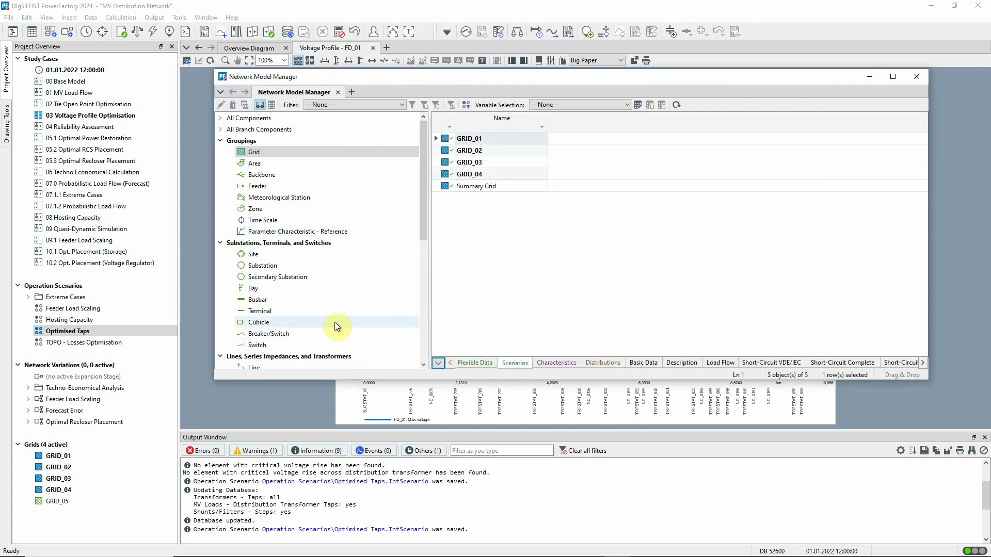
pyautogui.scroll(-2, 325, 328)
pyautogui.scroll(-1, 317, 333)
pyautogui.click(281, 344)
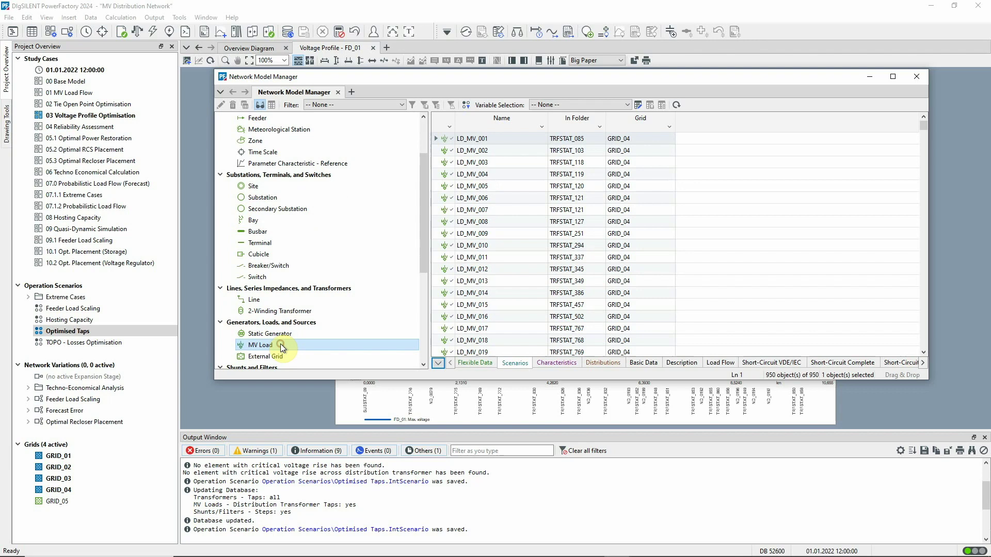
# Select No Scenario and Optimised Taps as the operation scenarios to compare
pyautogui.click(468, 104)
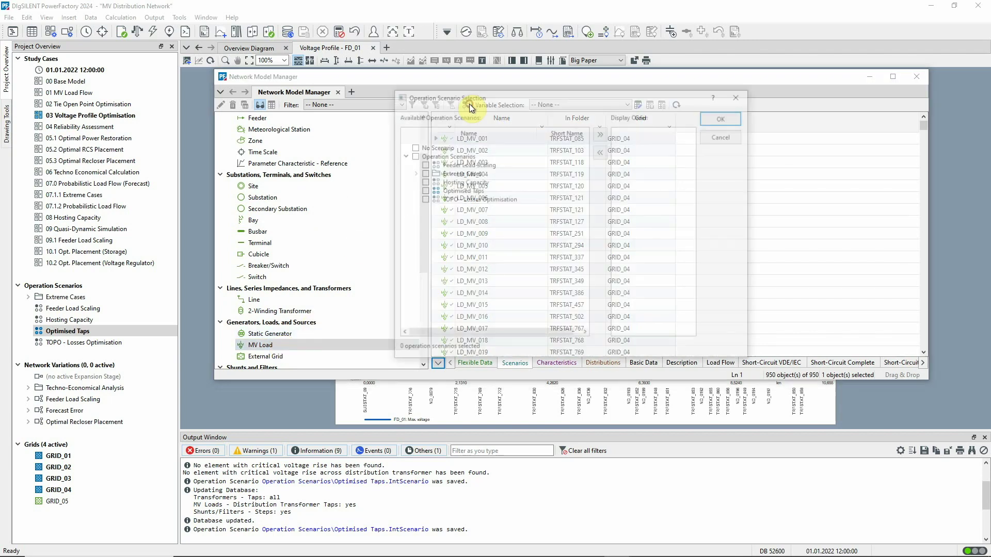
pyautogui.click(412, 147)
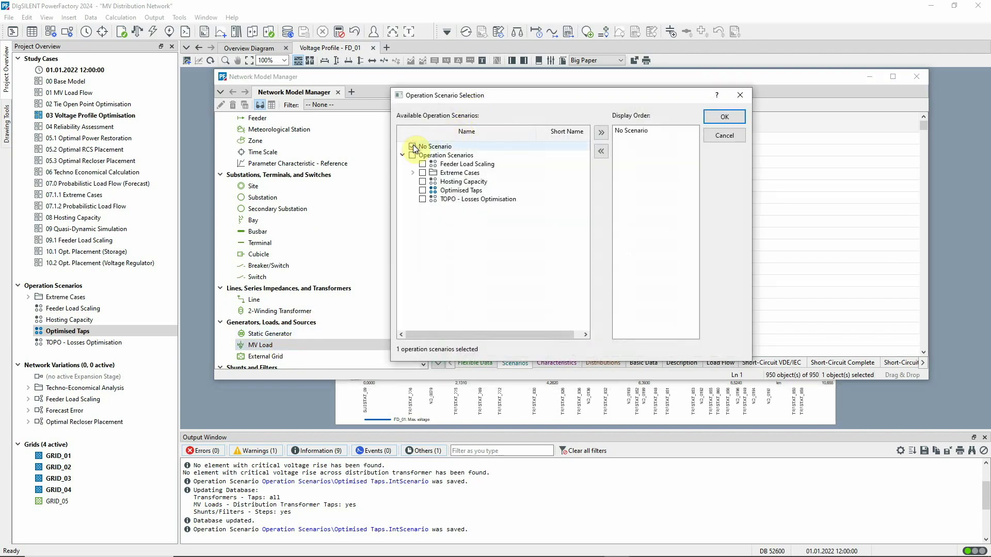
pyautogui.click(423, 191)
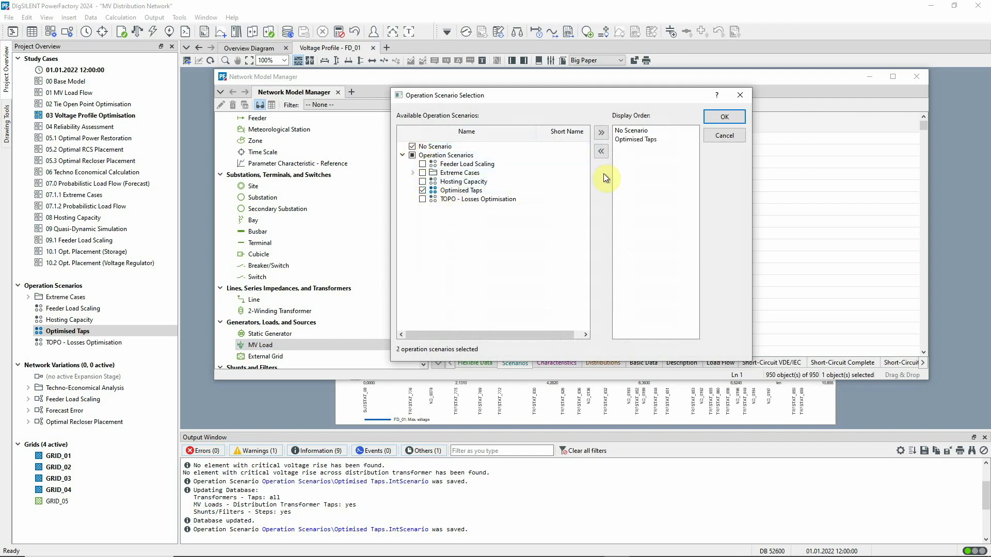
pyautogui.click(713, 115)
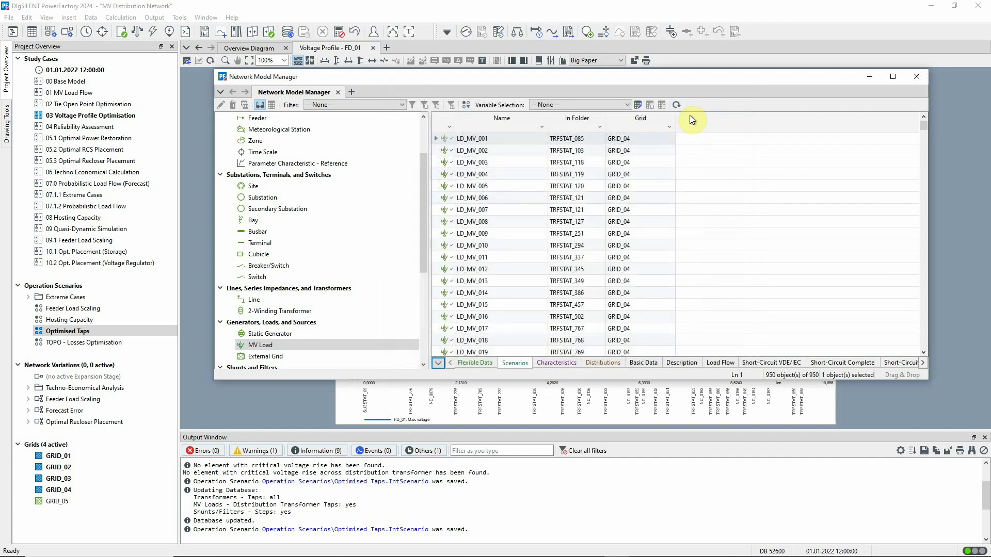
# Display MV-load Tap Position: mostly 1–2 with no scenario, -1 or 0 under Optimised Taps
pyautogui.click(639, 105)
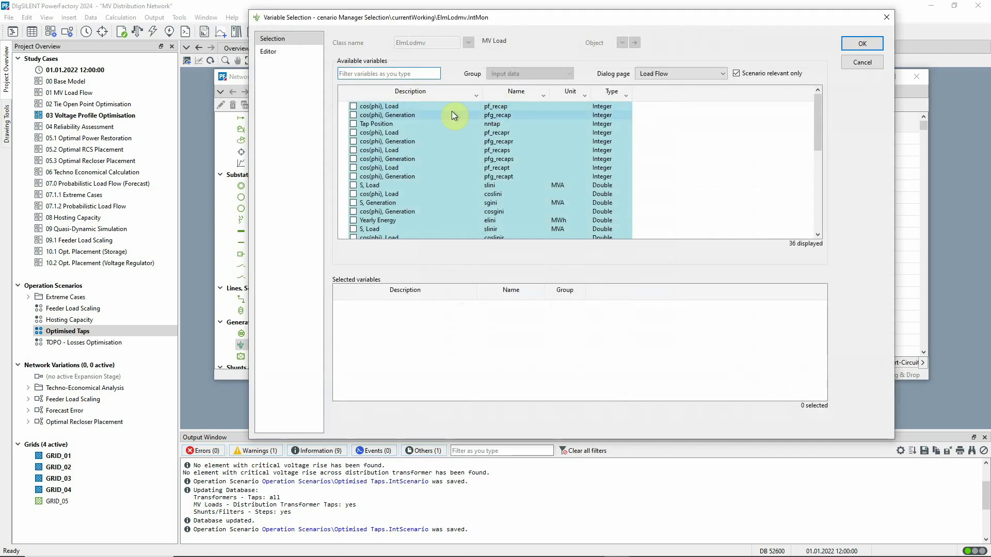
pyautogui.click(360, 124)
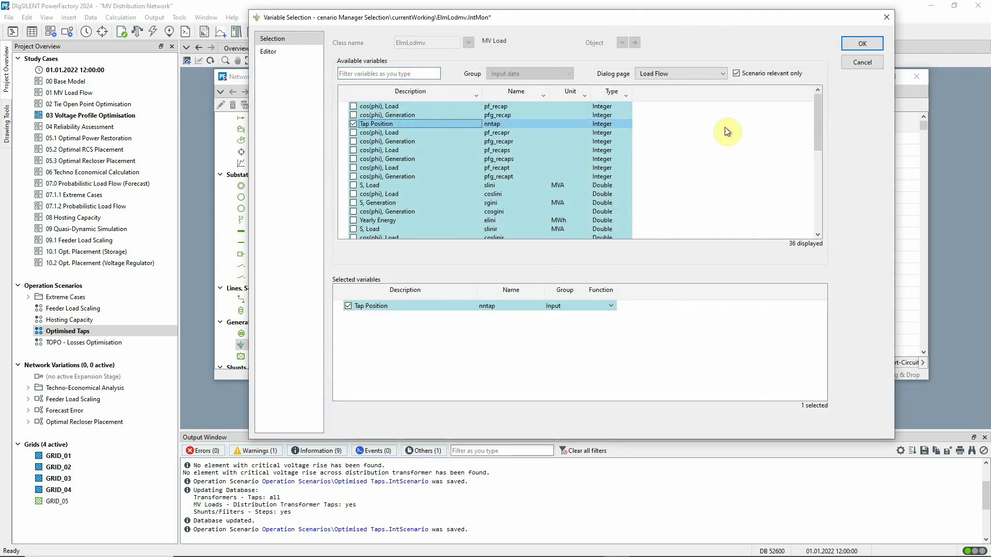
pyautogui.click(849, 43)
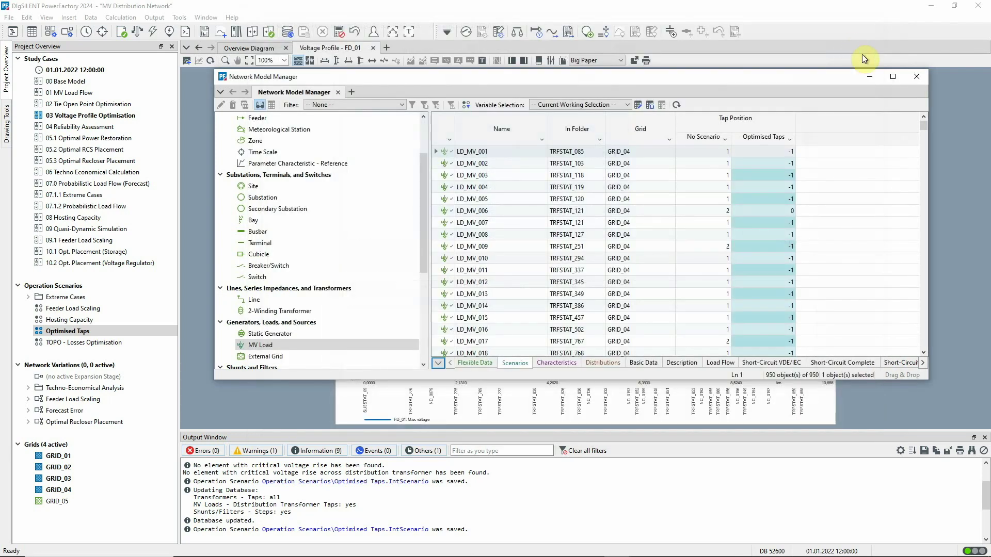
pyautogui.click(893, 76)
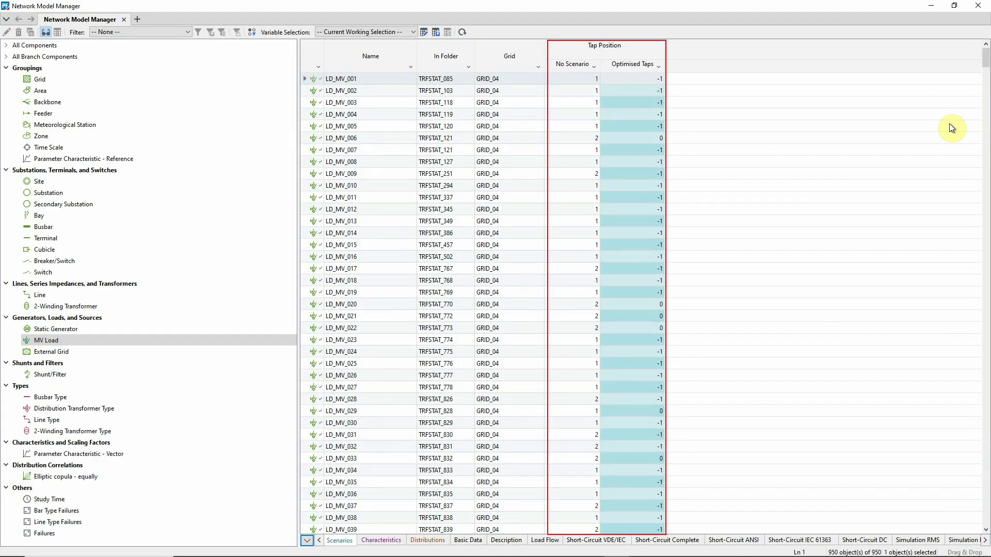
pyautogui.click(957, 5)
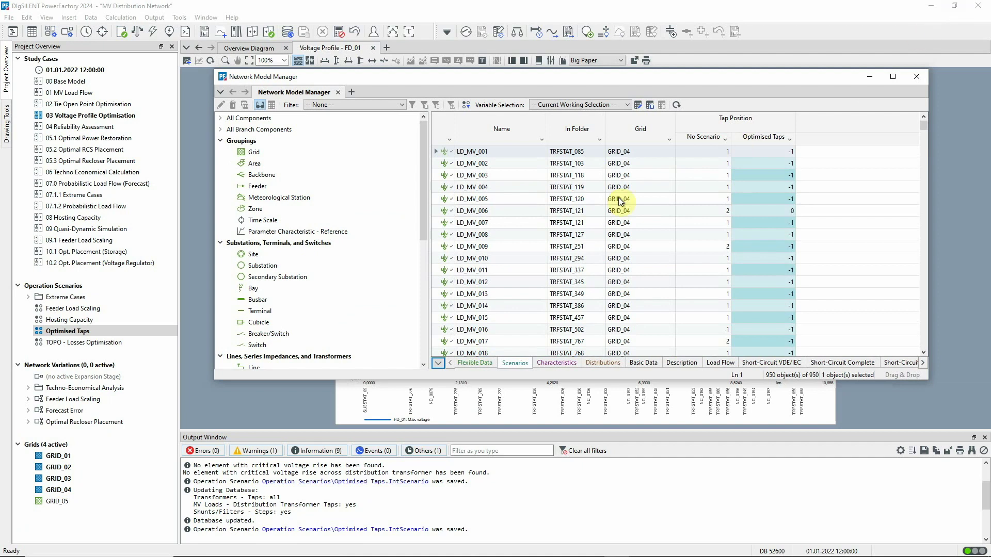
pyautogui.rightClick(77, 331)
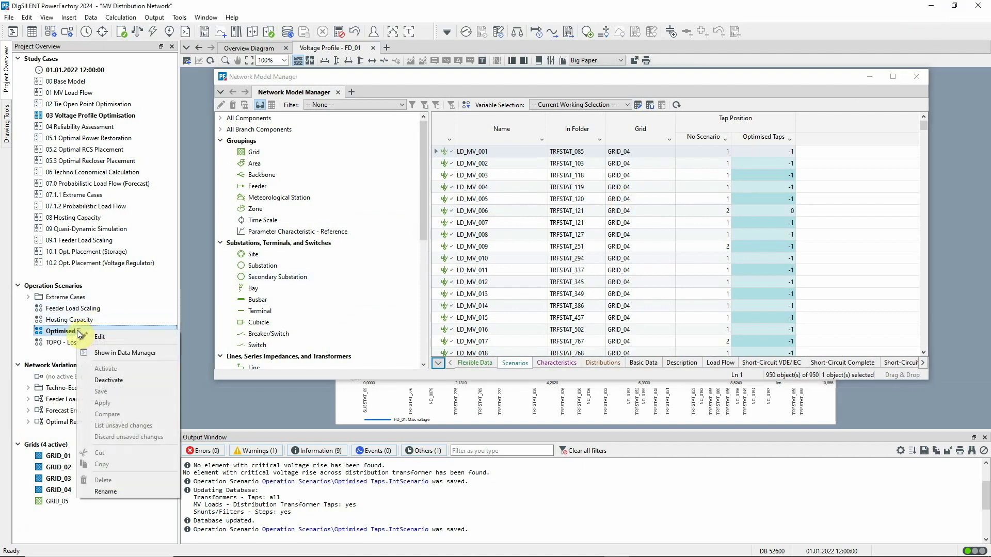